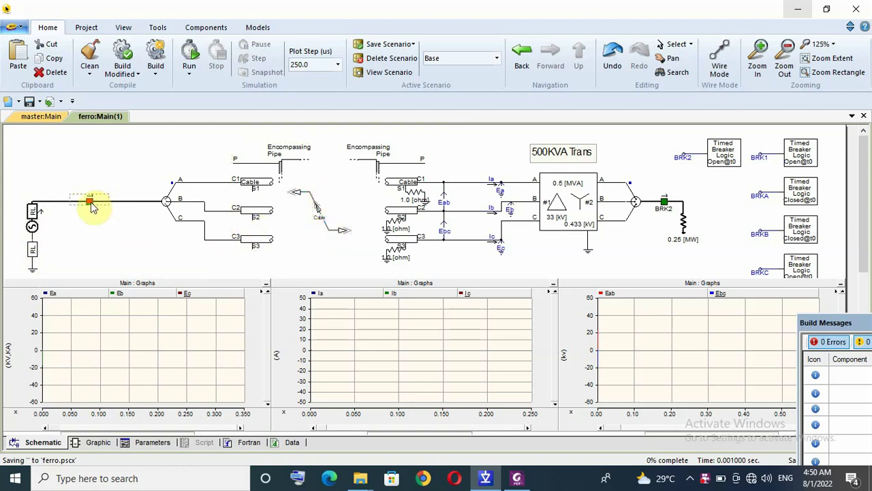
- Review the cable's Cable Configuration parameters and close them unchanged
left_click(317, 212)
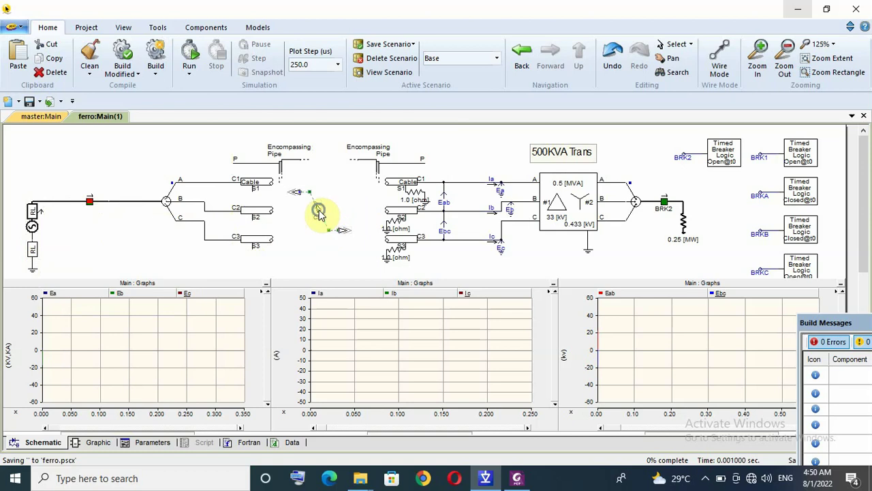
right_click(317, 212)
left_click(368, 157)
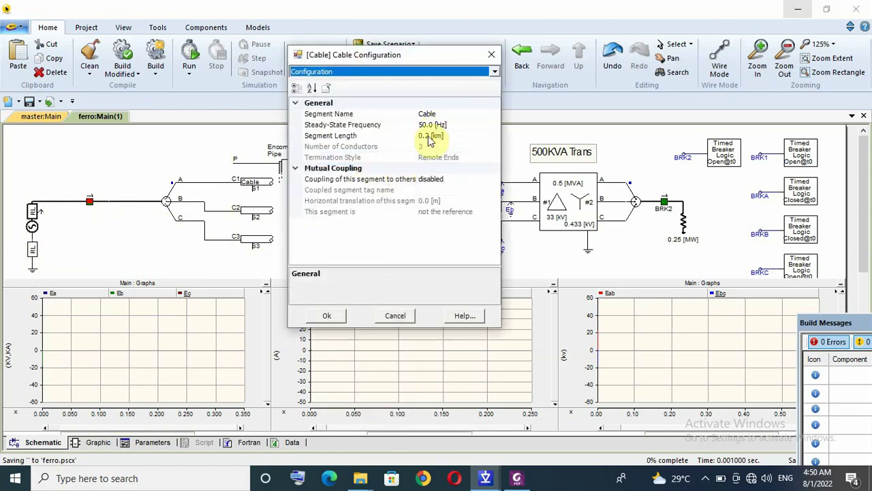
left_click(326, 317)
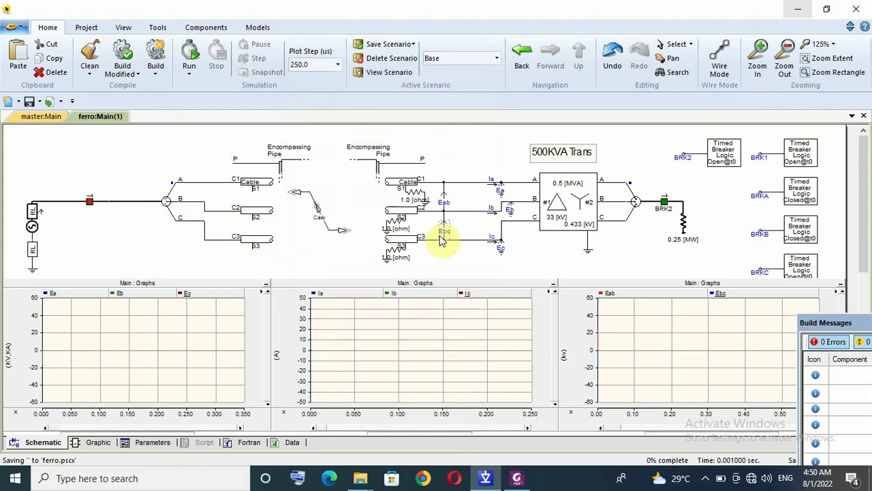
left_click(339, 233)
left_click(336, 233)
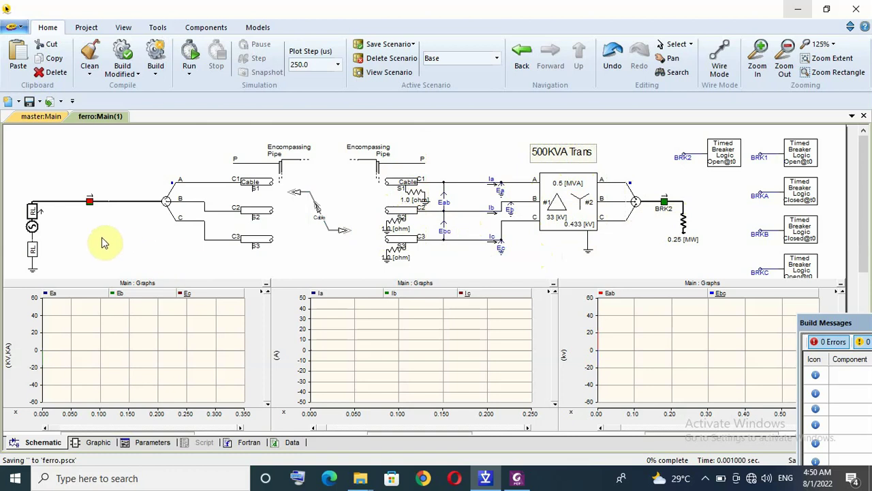
- Run the ferroresonance simulation, select the source-line breaker, and read the Ea, Eab and Ia graphs
left_click(191, 56)
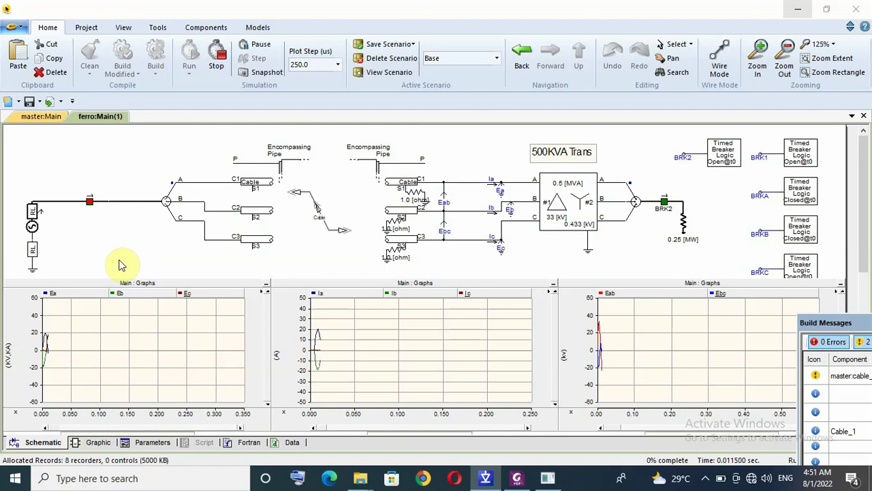
left_click(90, 201)
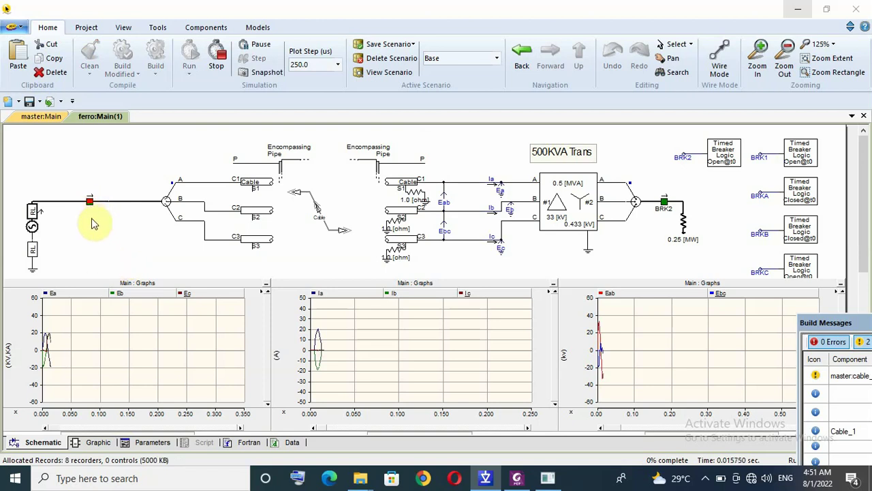
left_click(95, 220)
left_click(90, 199)
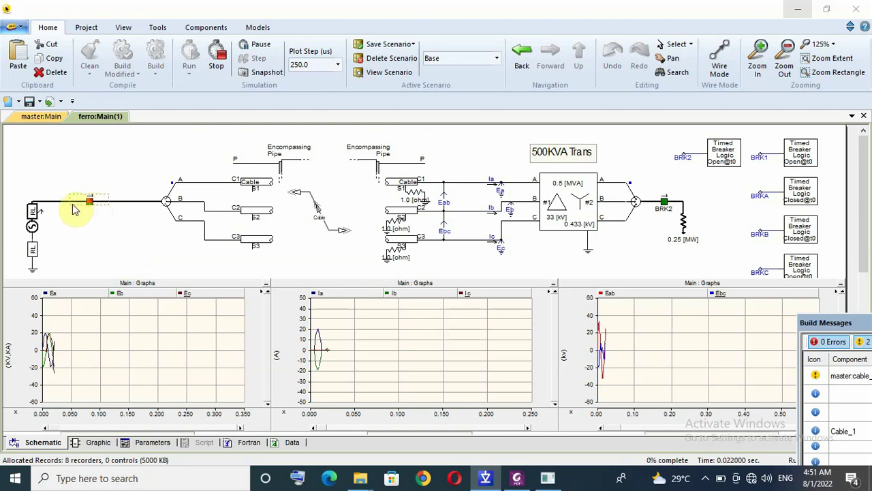
left_click(91, 209)
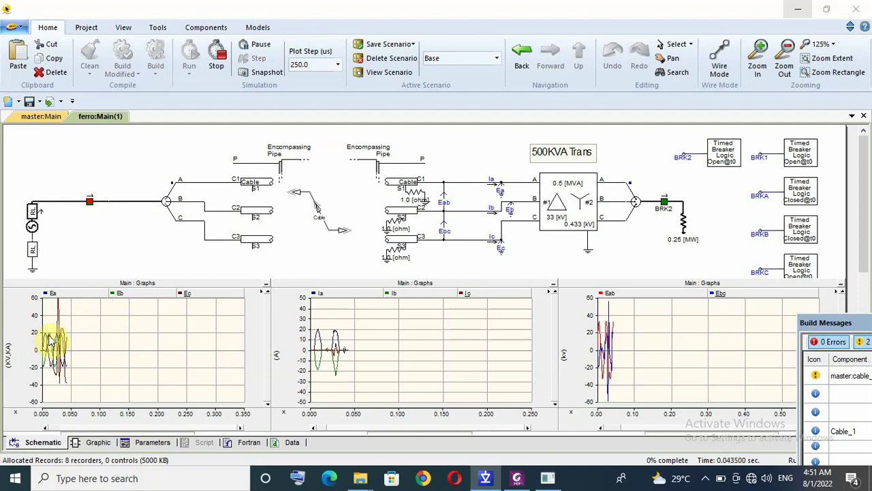
mouse_move(49, 339)
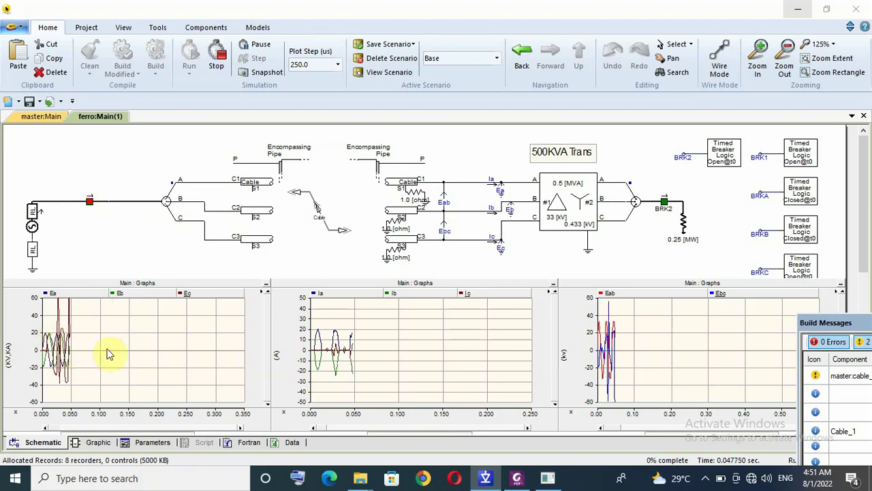
mouse_move(637, 342)
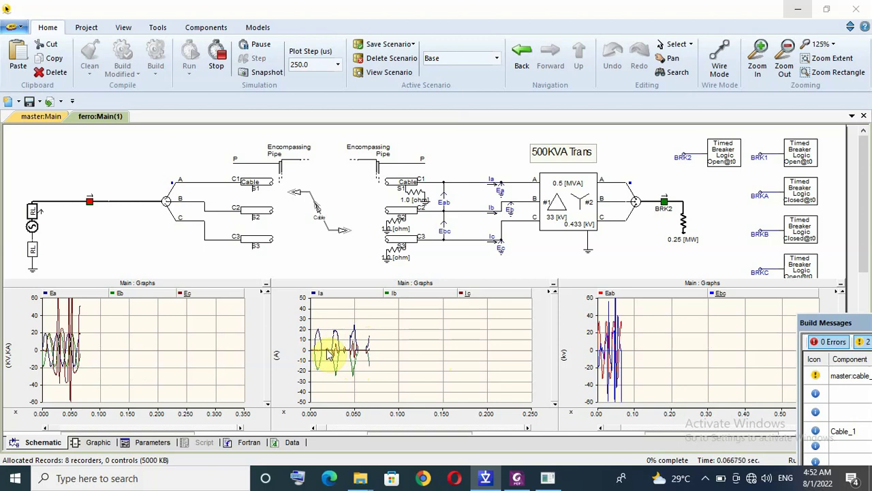
- Let the run continue to about 0.16 s while viewing the S2 resistor's info box
mouse_move(328, 353)
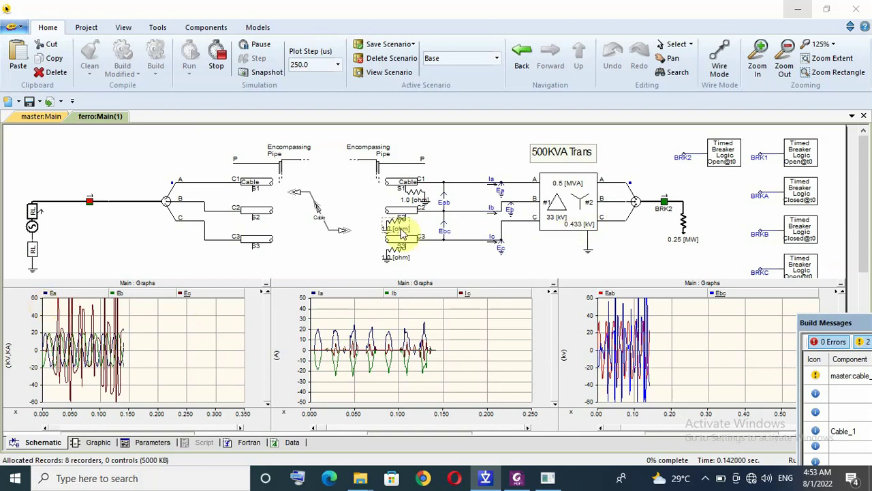
mouse_move(402, 232)
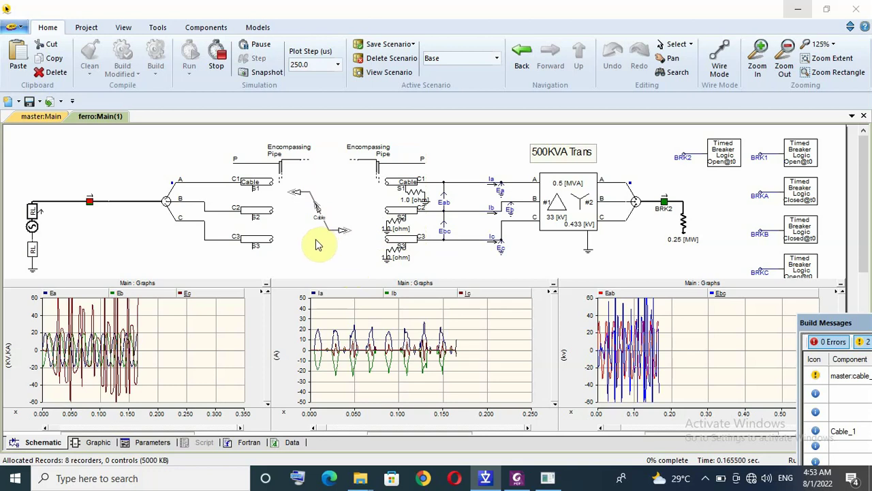
- Set BRK2's Initial State to Close, then stop and restart the simulation
double_click(721, 156)
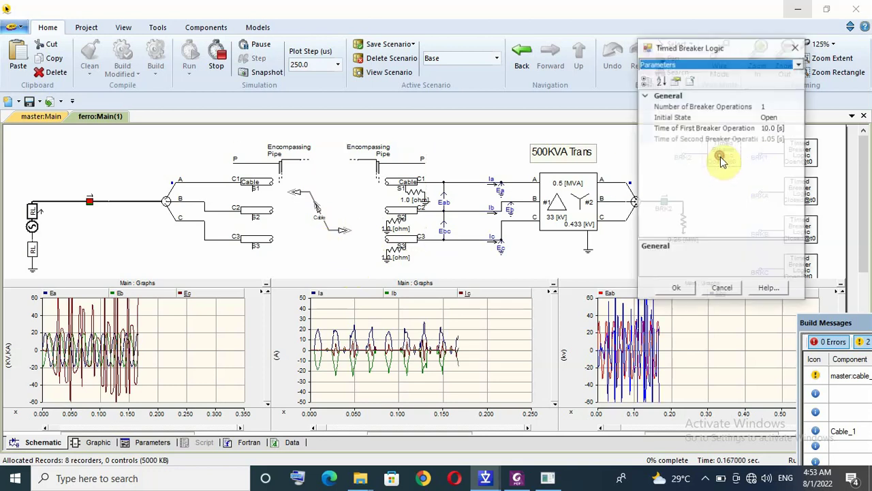
left_click(769, 117)
left_click(764, 146)
key("Return")
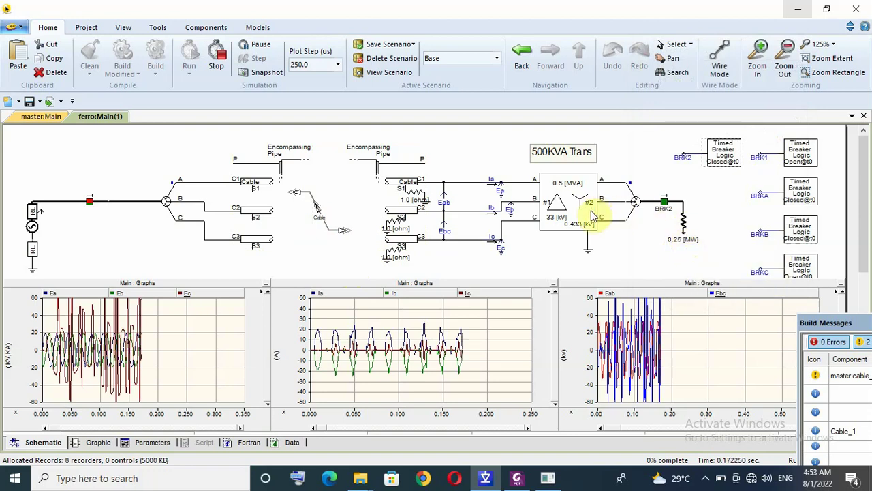
left_click(216, 60)
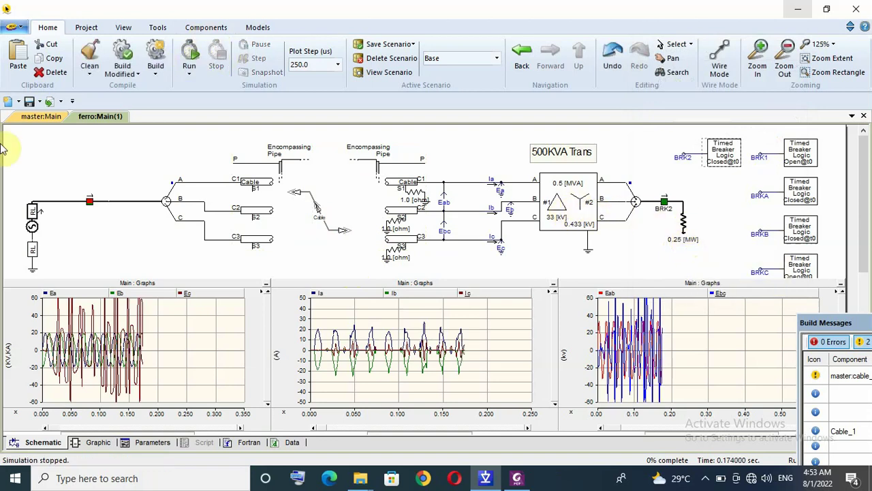
left_click(191, 58)
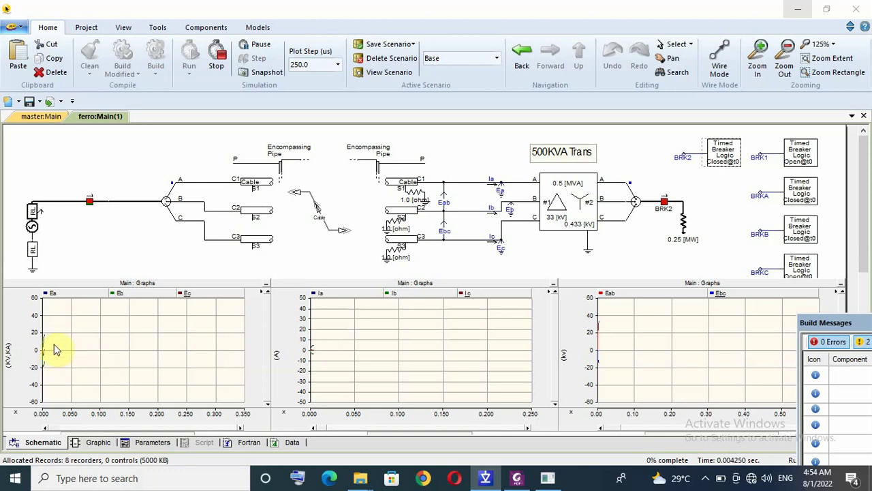
- Let the BRK2-closed run plot steady sine waves to about 0.06 s, reading the Ea graph
mouse_move(58, 343)
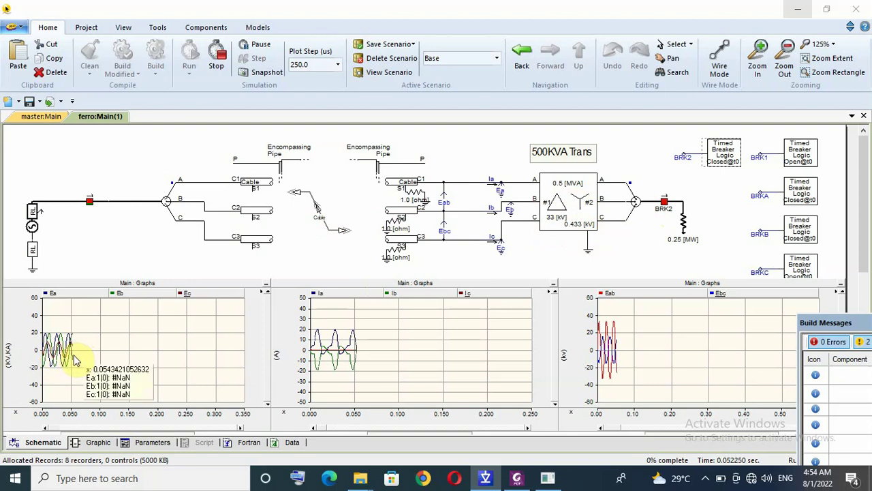
mouse_move(76, 362)
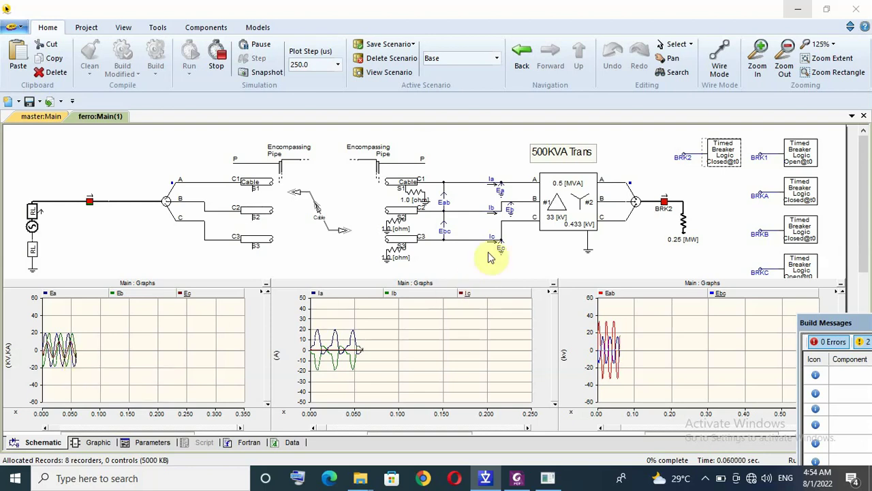
- Stop the run and set BRK2's Initial State back to Open
left_click(216, 57)
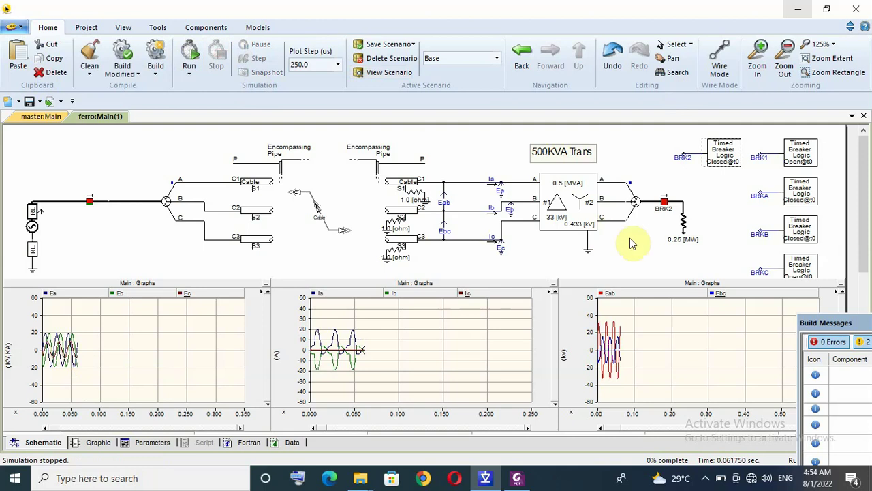
double_click(721, 162)
double_click(784, 119)
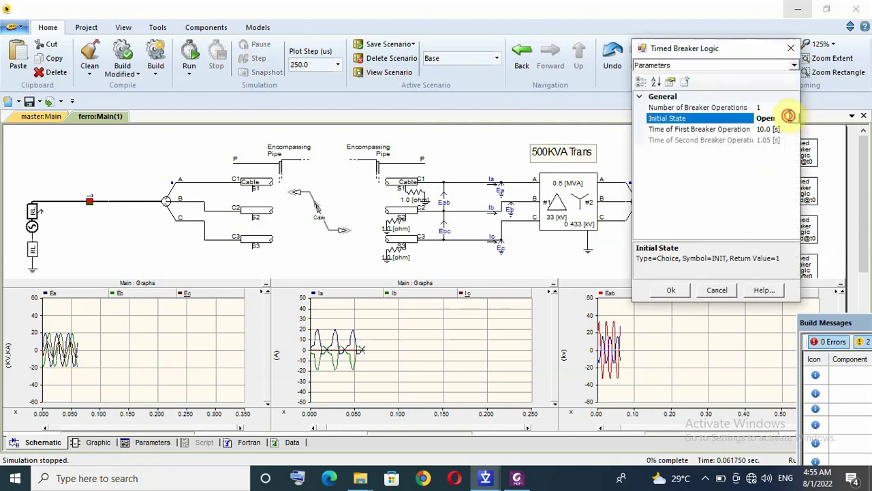
left_click(674, 291)
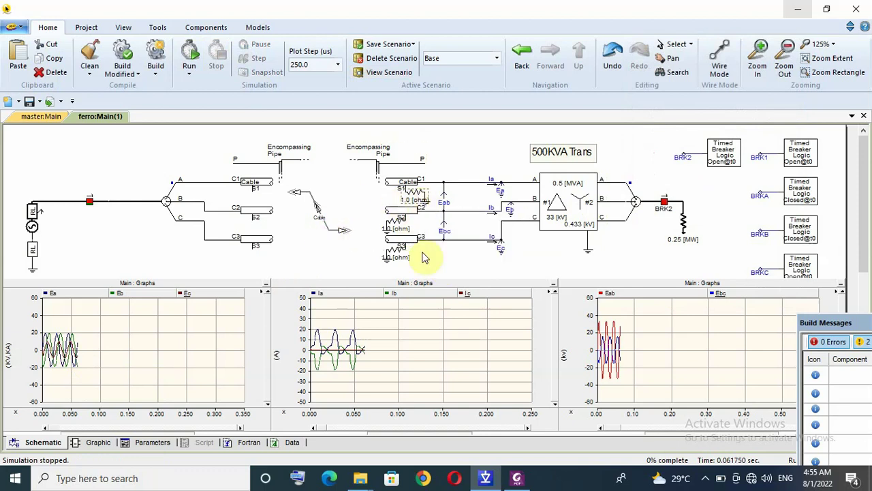
- Read Fig. 7 of ECT190.pdf on unbalanced systems at ferroresonance risk, then go back to PSCAD
left_click(516, 478)
scroll(449, 266, "up", 6)
scroll(436, 252, "down", 3)
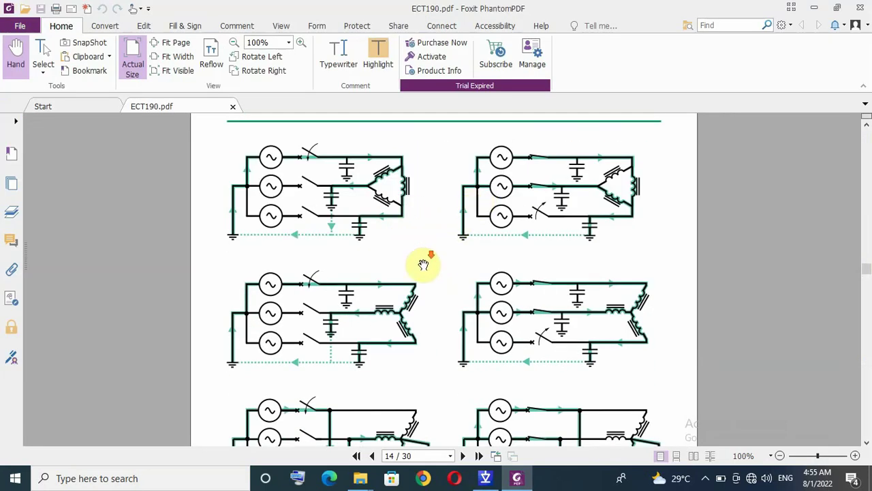
scroll(416, 252, "down", 4)
scroll(421, 257, "up", 3)
scroll(422, 254, "up", 1)
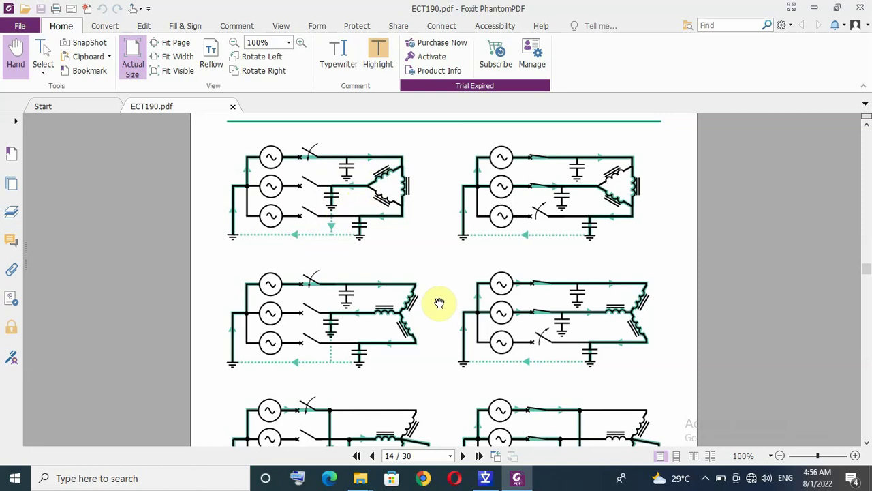
scroll(407, 326, "down", 3)
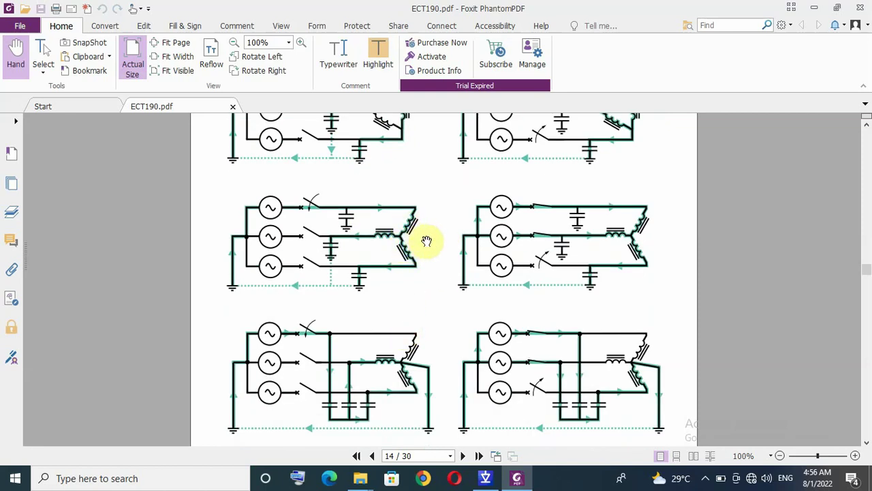
scroll(426, 293, "down", 3)
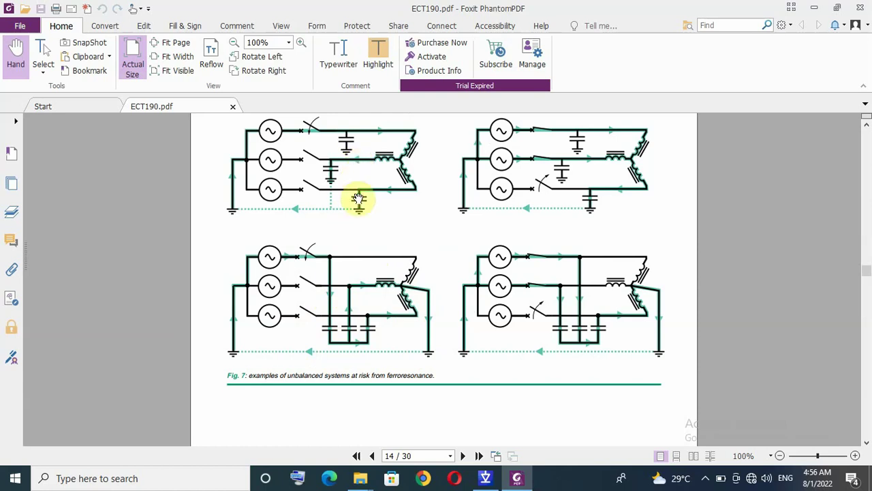
scroll(385, 278, "up", 5)
scroll(384, 259, "down", 3)
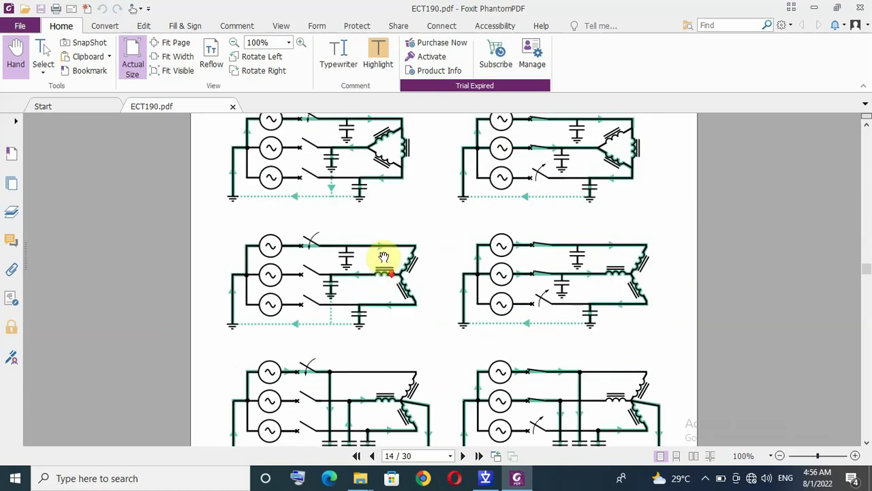
left_click(516, 479)
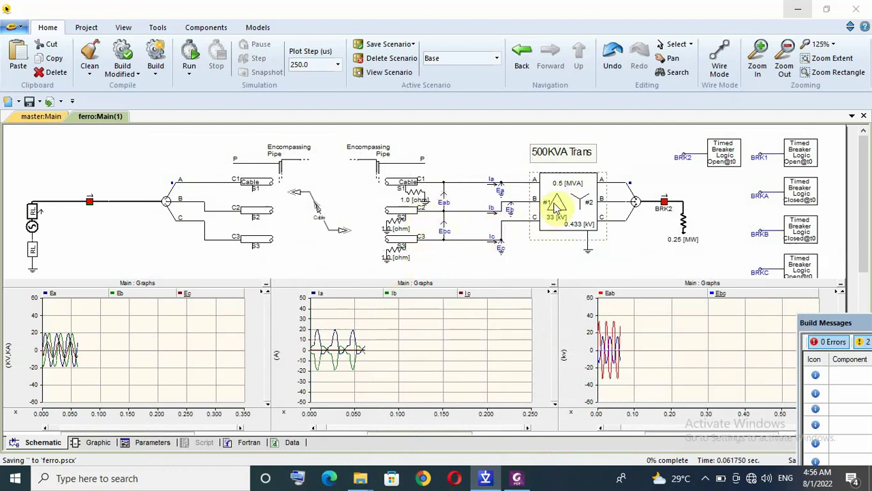
- Change the 500KVA transformer's winding #1 type from Delta to Y
double_click(557, 206)
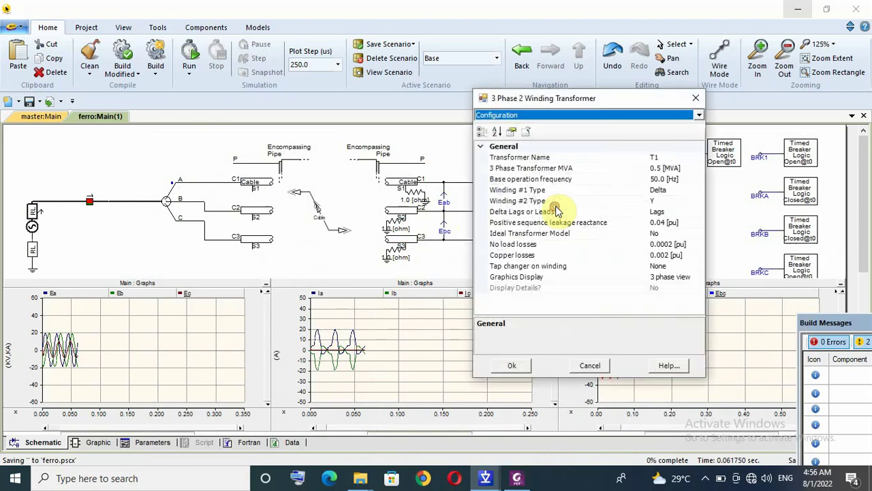
double_click(668, 192)
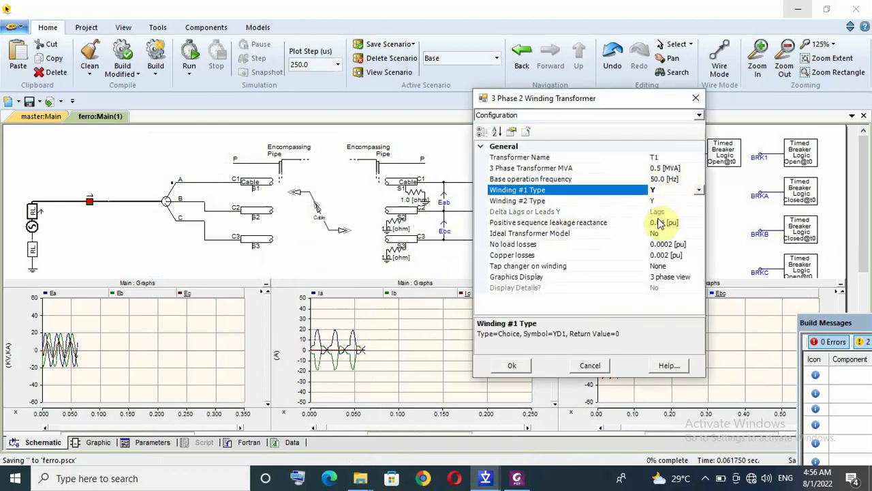
left_click(516, 365)
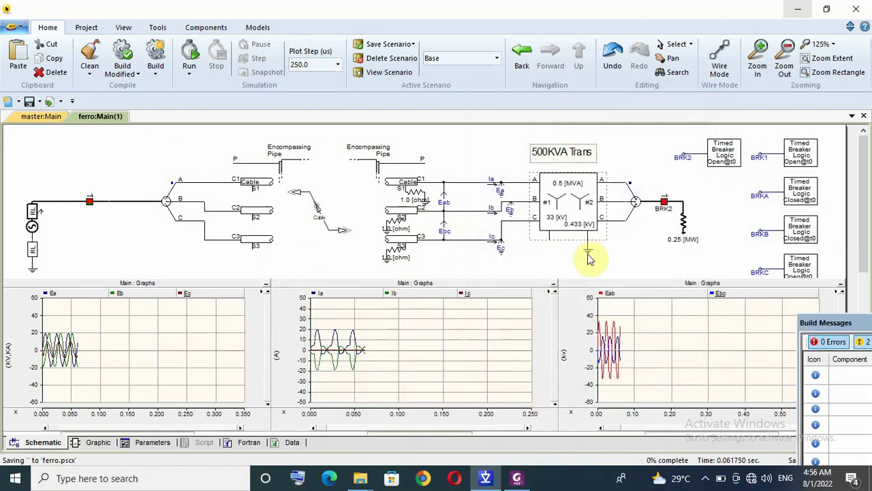
- Earth winding #1's neutral with a copied ground symbol and run the simulation
right_click(588, 252)
left_click(633, 185)
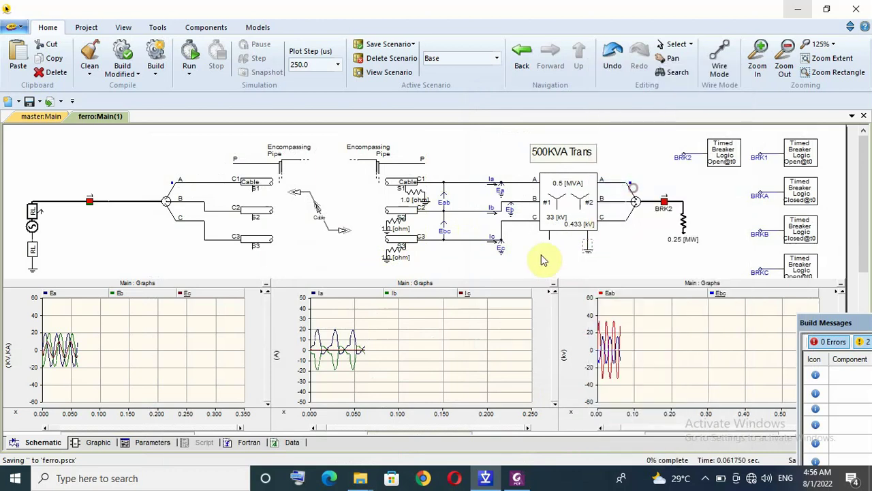
left_click(545, 249)
key("ctrl+v")
left_click(550, 246)
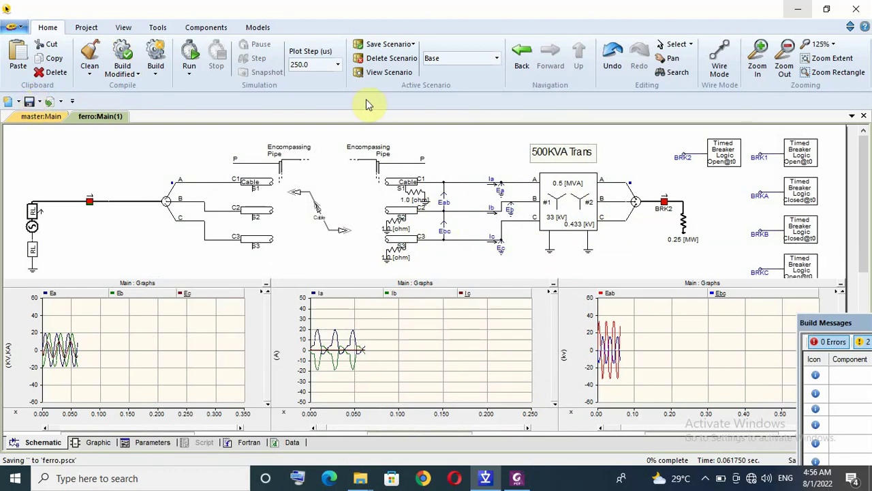
left_click(198, 60)
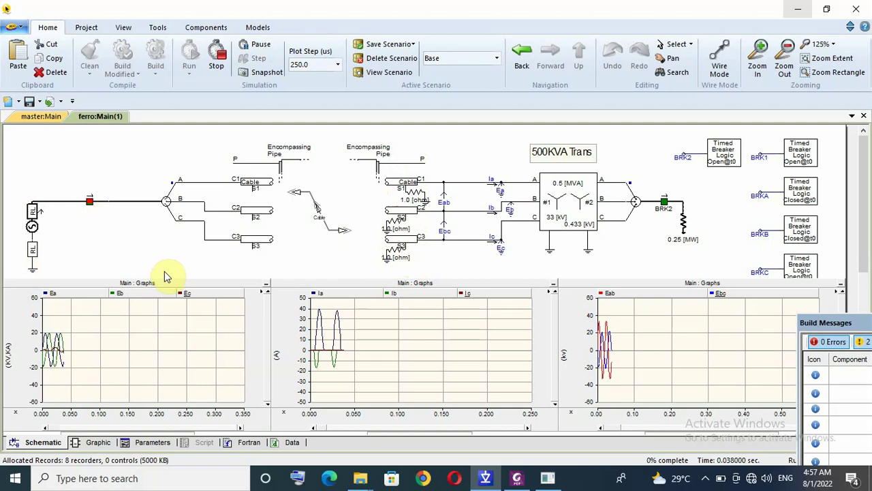
- Stop the run, change winding #2 from Y to Delta, and rerun the star–delta case
left_click(218, 58)
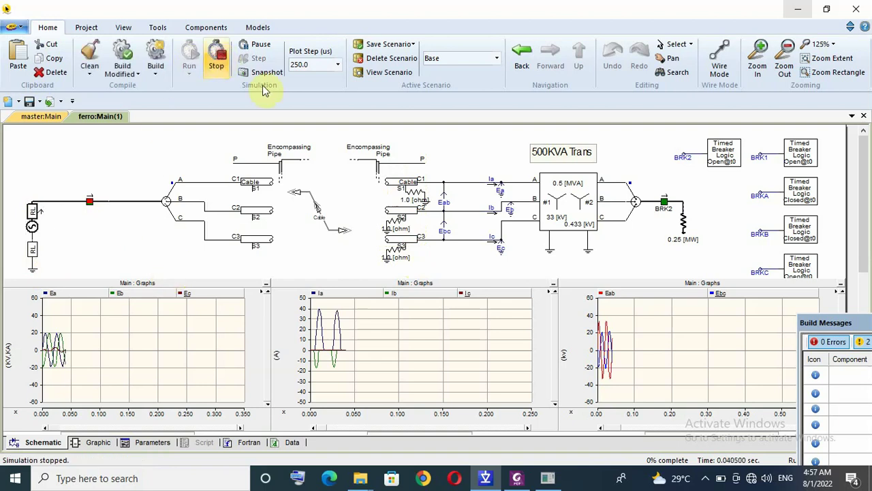
double_click(559, 205)
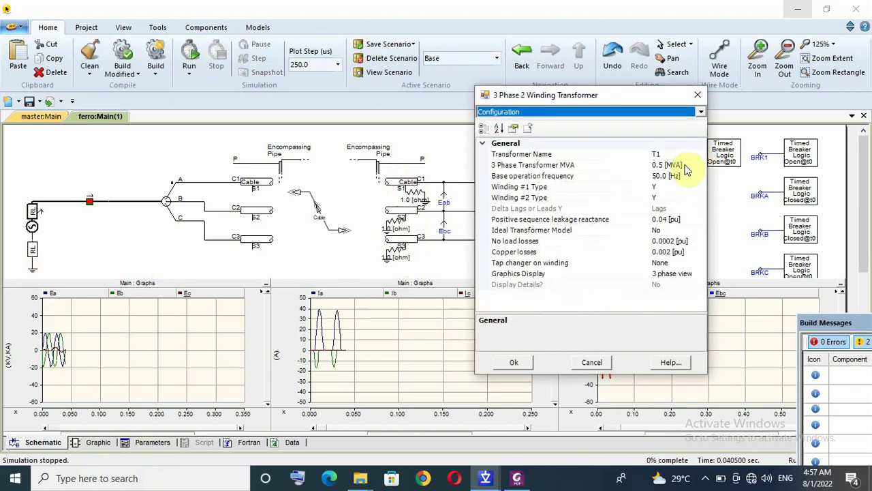
double_click(665, 198)
left_click(515, 362)
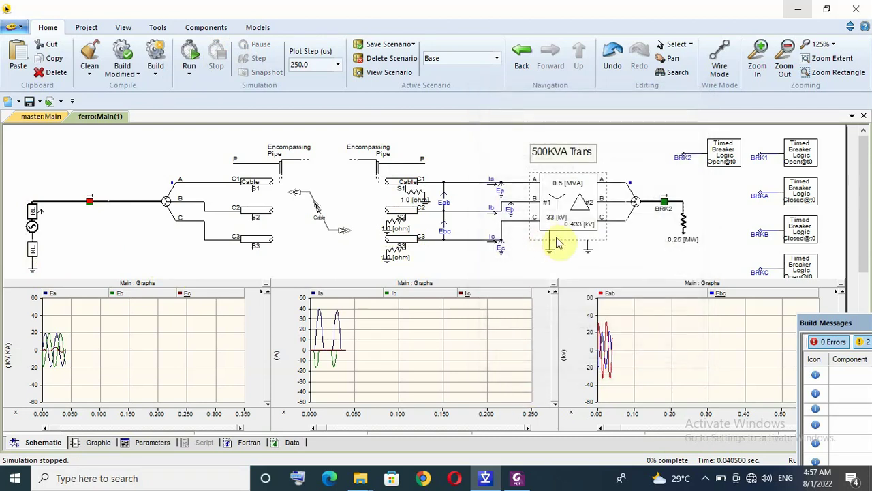
left_click(189, 54)
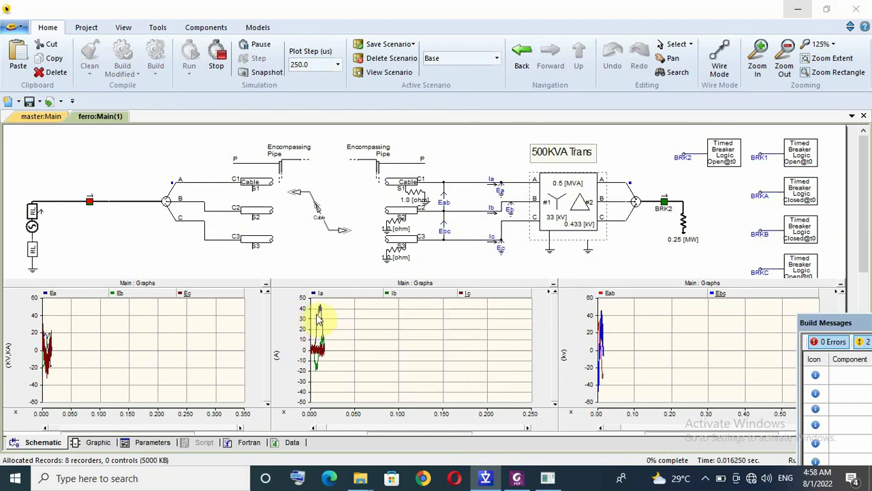
mouse_move(318, 315)
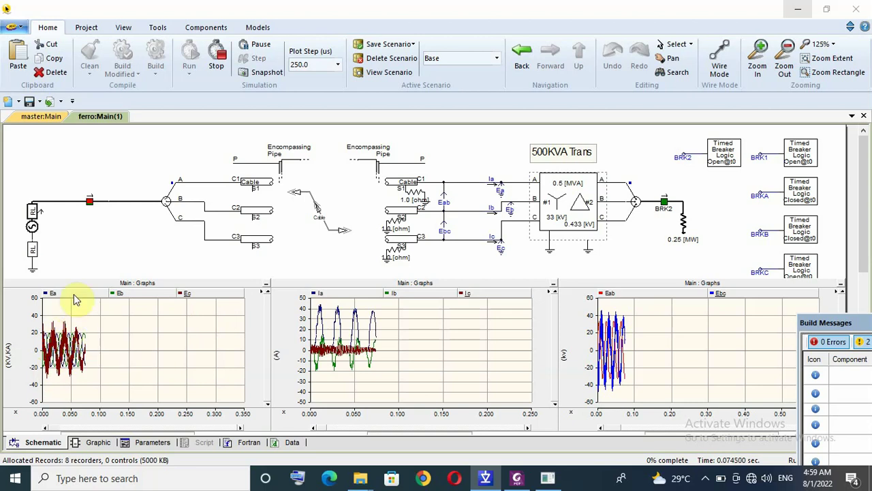
- Stop the run, set winding #1 to Delta and winding #2 to Y, then rerun
left_click(216, 56)
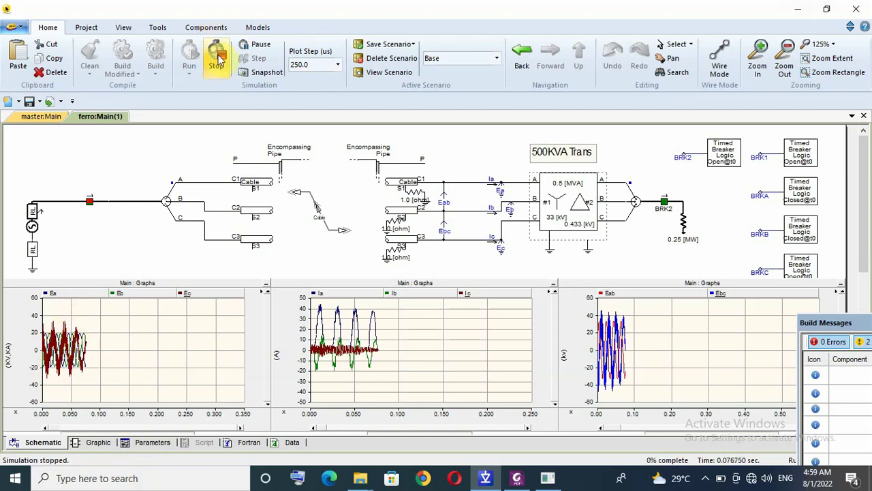
double_click(580, 205)
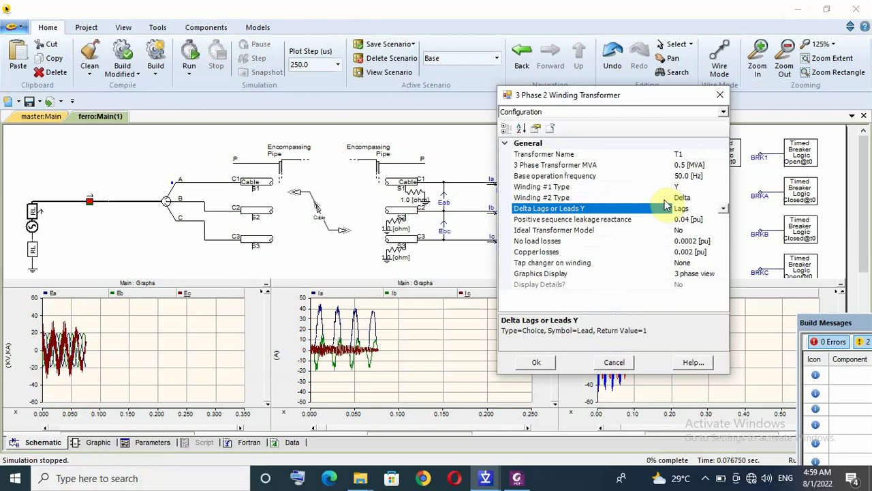
double_click(689, 186)
double_click(695, 197)
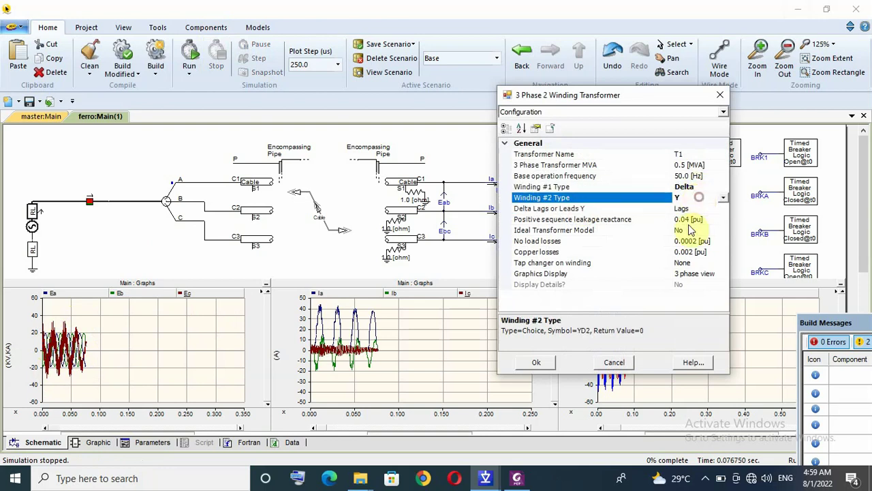
key("Return")
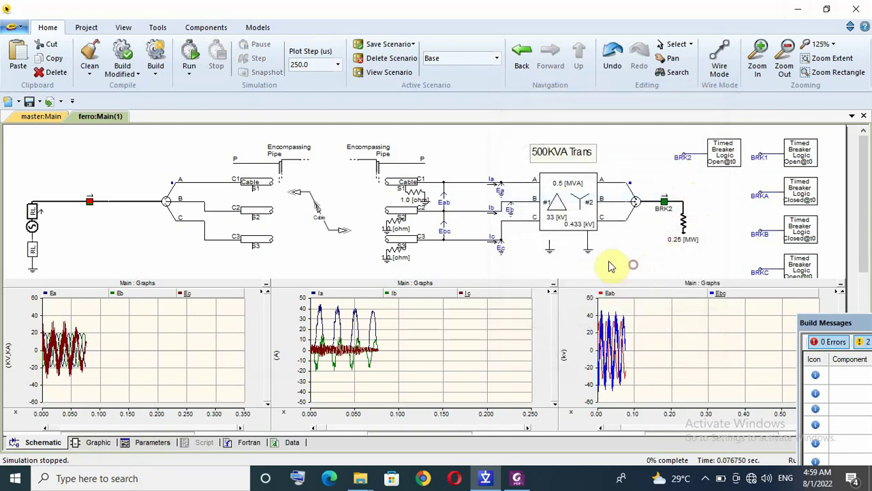
left_click(190, 55)
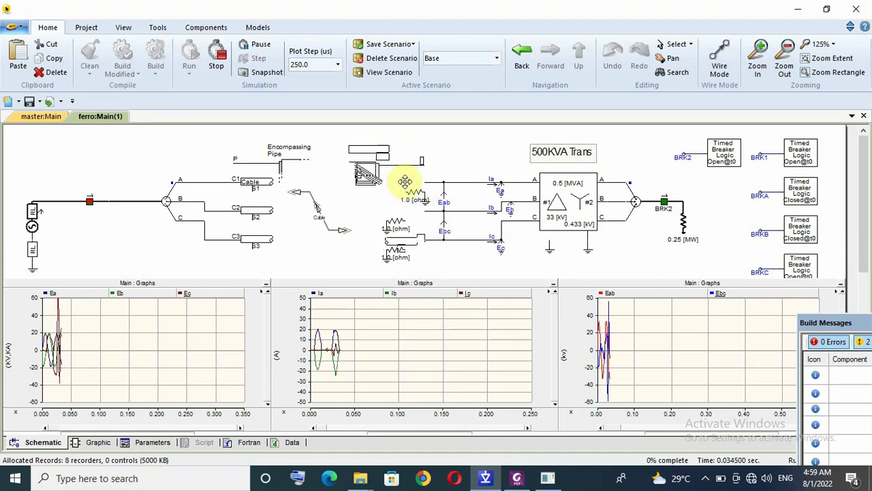
- Stop the running simulation after a failed attempt to cut the right-hand cable section
left_click(403, 182)
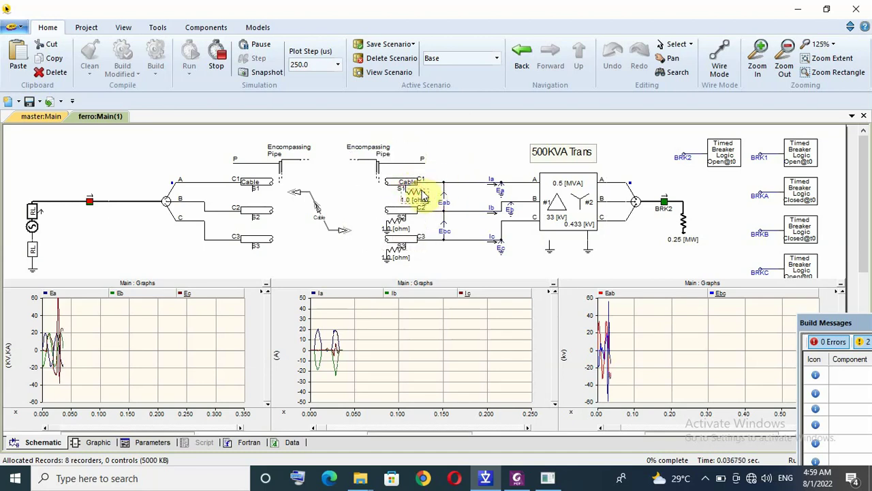
key("ctrl+x")
left_click(488, 264)
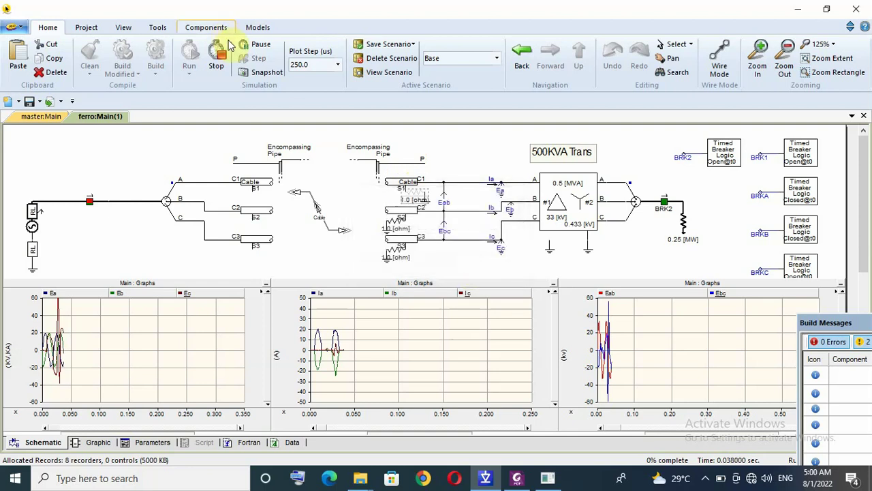
left_click(218, 60)
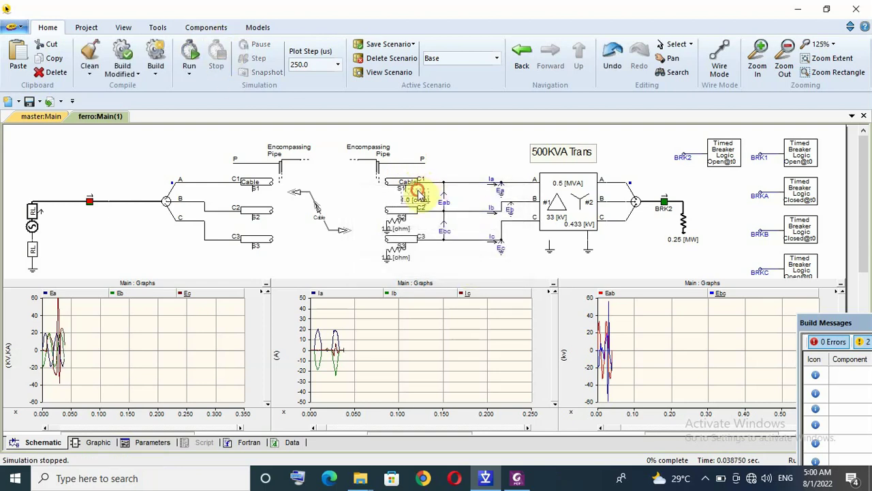
- Detach the 1.0 ohm sheath resistors from the right-hand cable ends and rerun the case
left_click(398, 225)
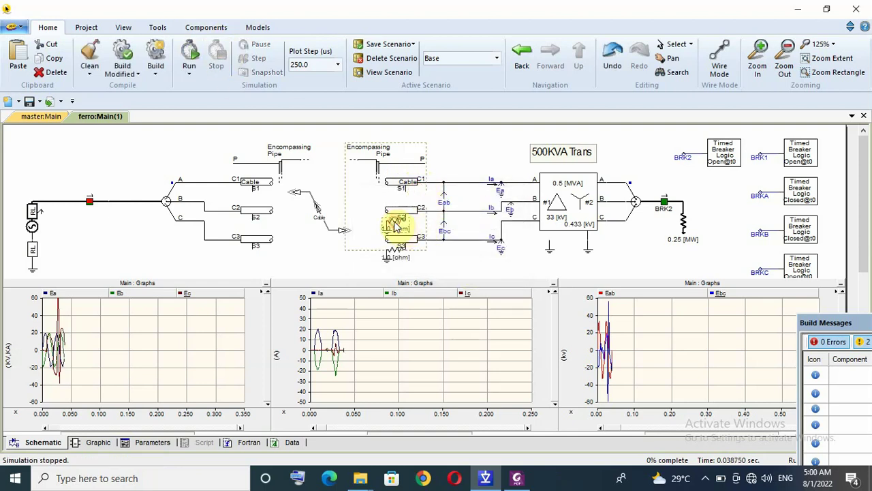
left_click_drag(397, 225, 386, 259)
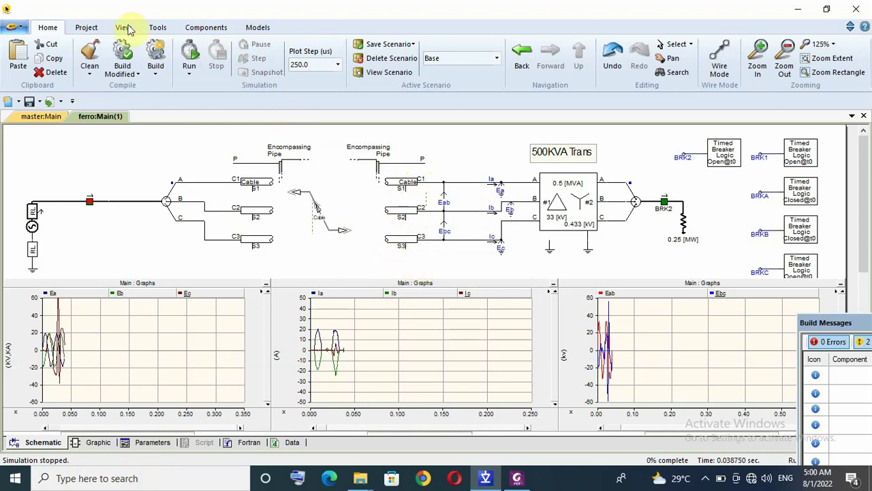
left_click(29, 101)
left_click(189, 56)
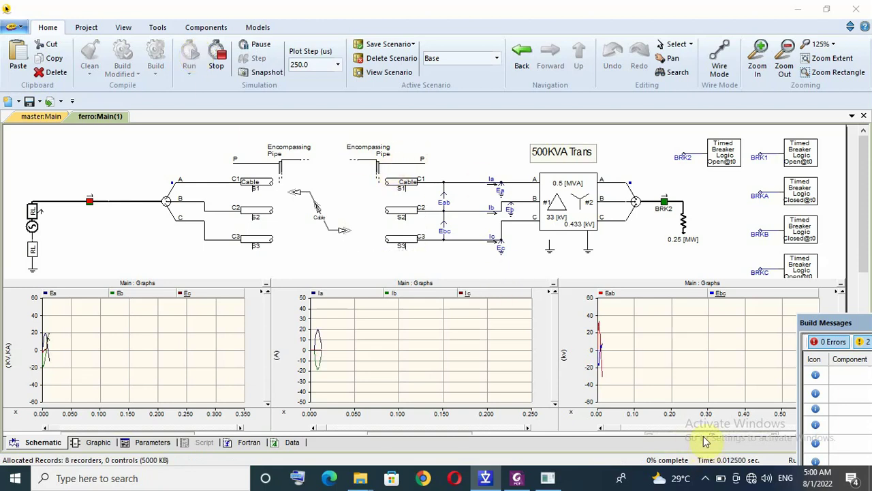
- Bring PSCAD back from the tray and let the delta–star run reach about 0.1 s
left_click(705, 477)
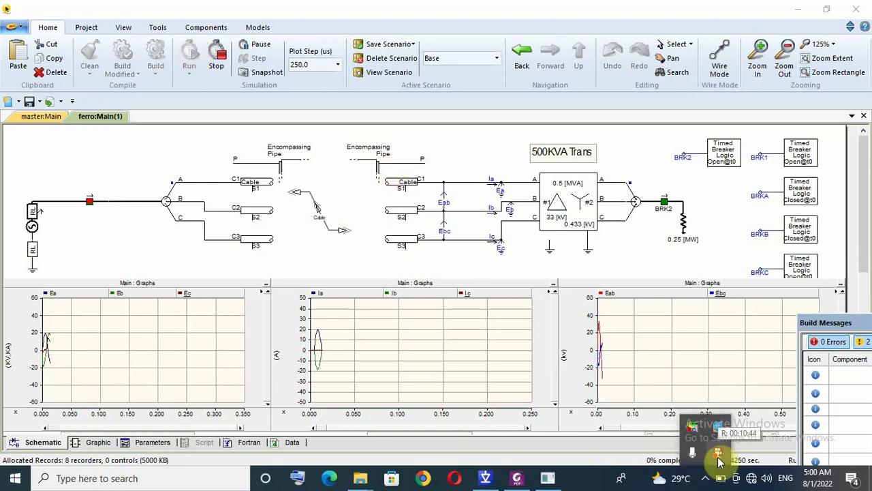
left_click(524, 274)
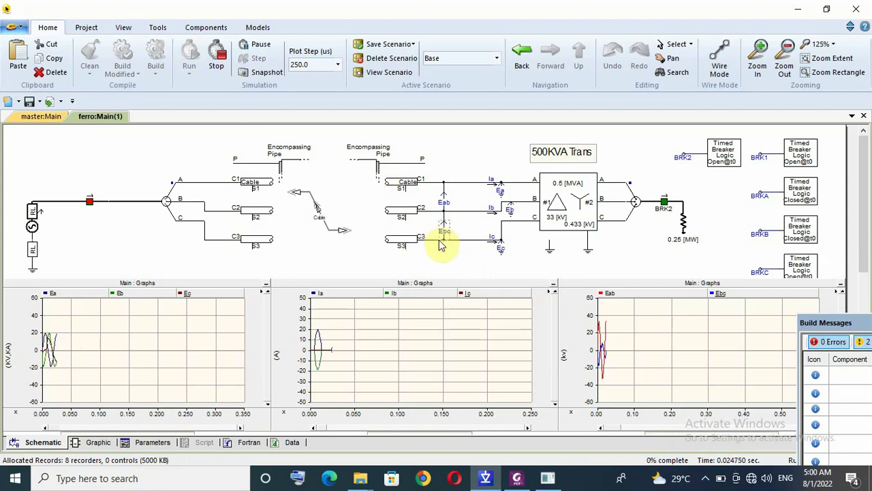
mouse_move(440, 247)
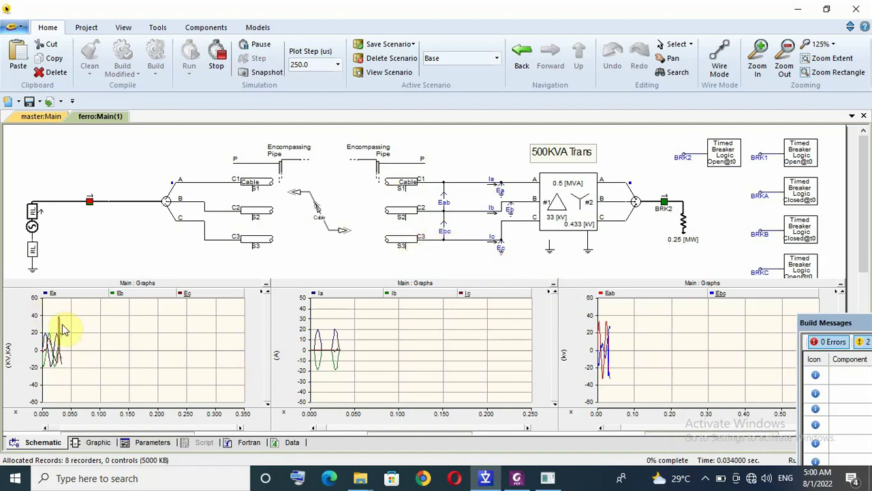
mouse_move(62, 329)
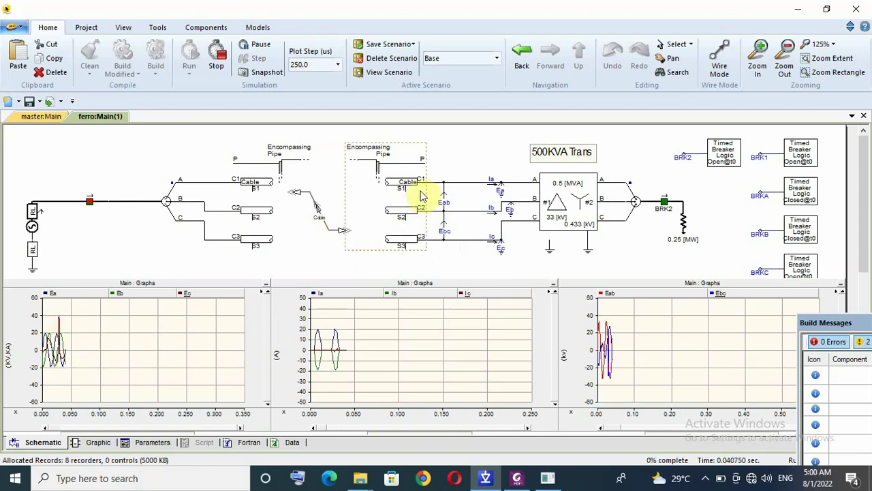
mouse_move(412, 199)
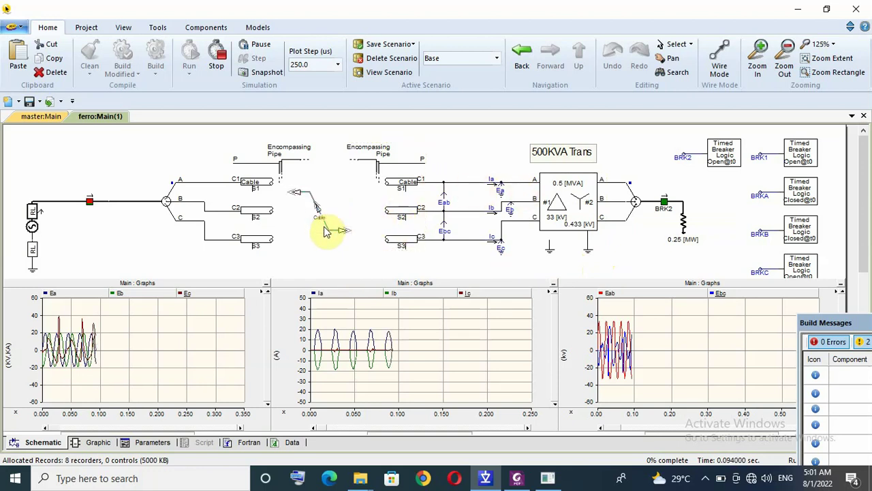
- Stop the run at about 0.099 s and change the cable Segment Length to 0.02 km
left_click(220, 58)
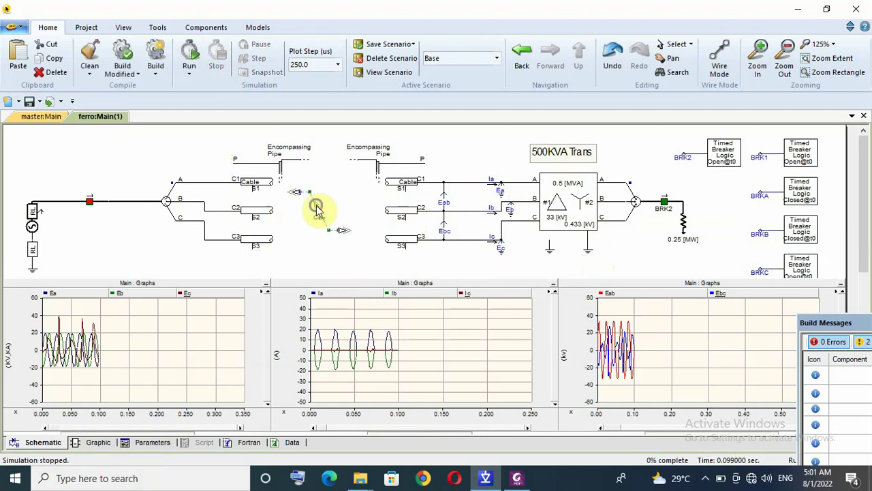
right_click(314, 209)
left_click(365, 157)
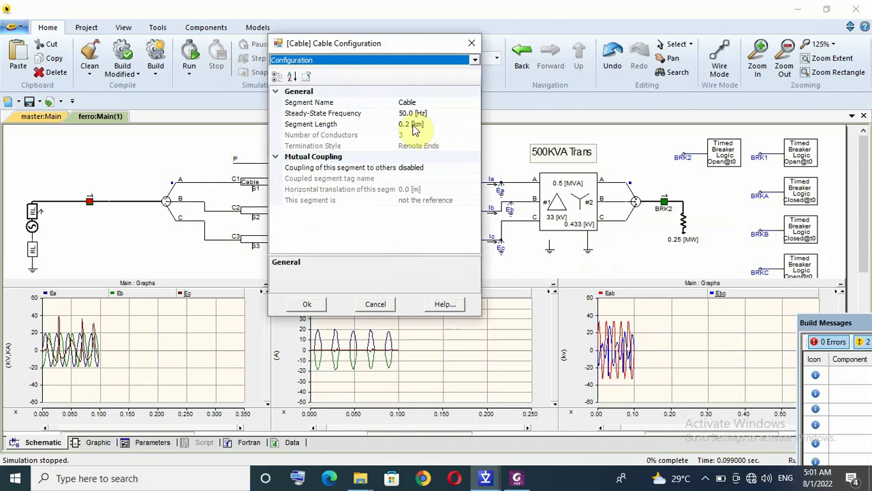
left_click(407, 125)
type("0")
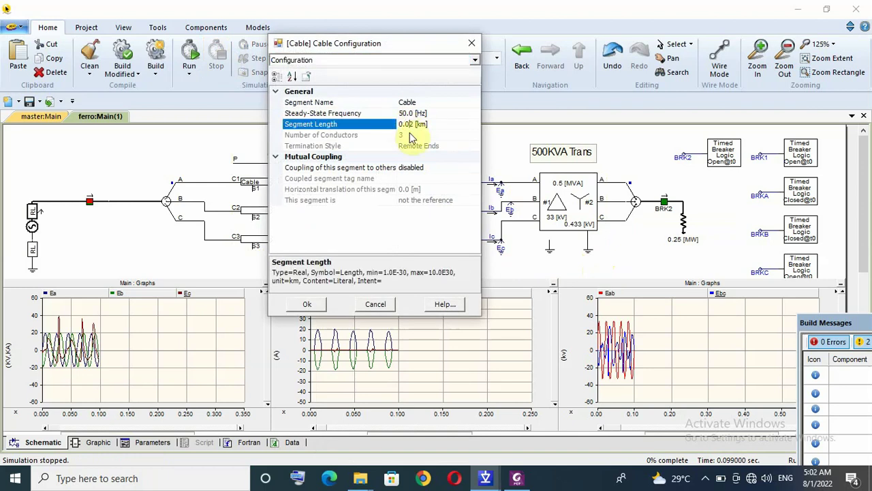
key("Return")
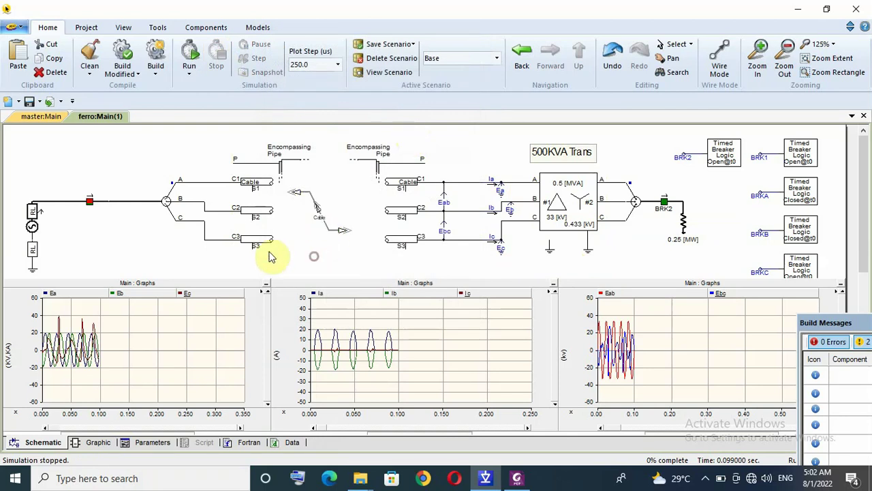
- Copy the 1.0 [ohm] resistor from the master:Main library
left_click(47, 117)
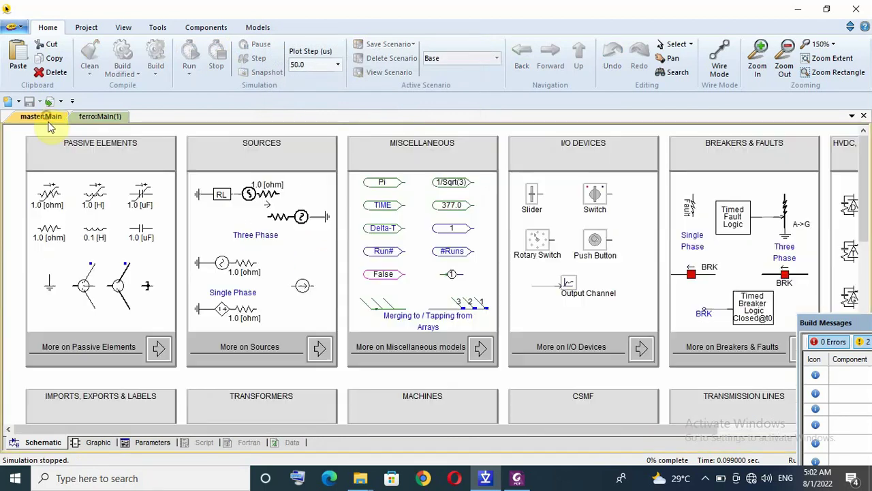
left_click(51, 233)
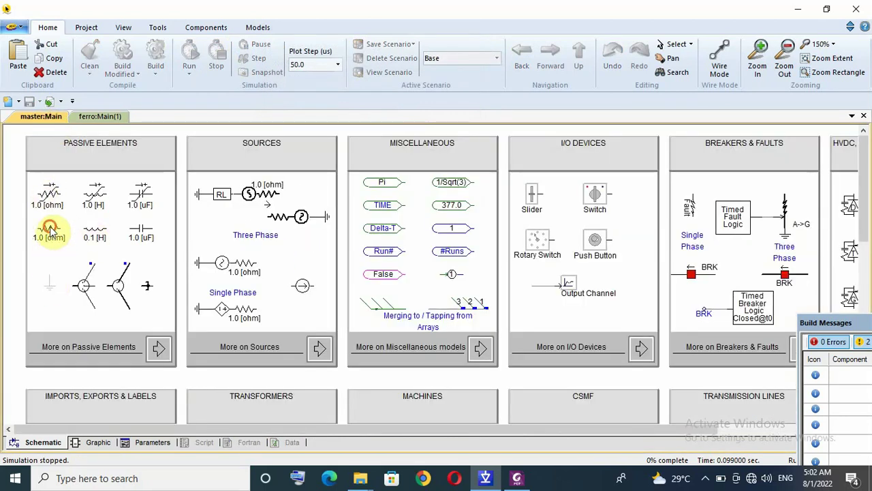
right_click(51, 232)
left_click(85, 254)
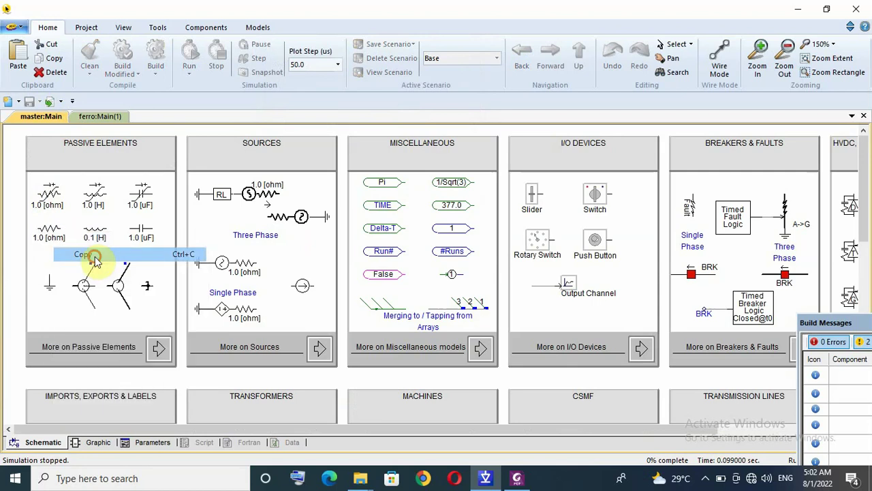
- Paste the 1.0 ohm resistor onto the S1 sheath terminal in ferro:Main(1)
left_click(104, 116)
left_click(458, 151)
key("ctrl+v")
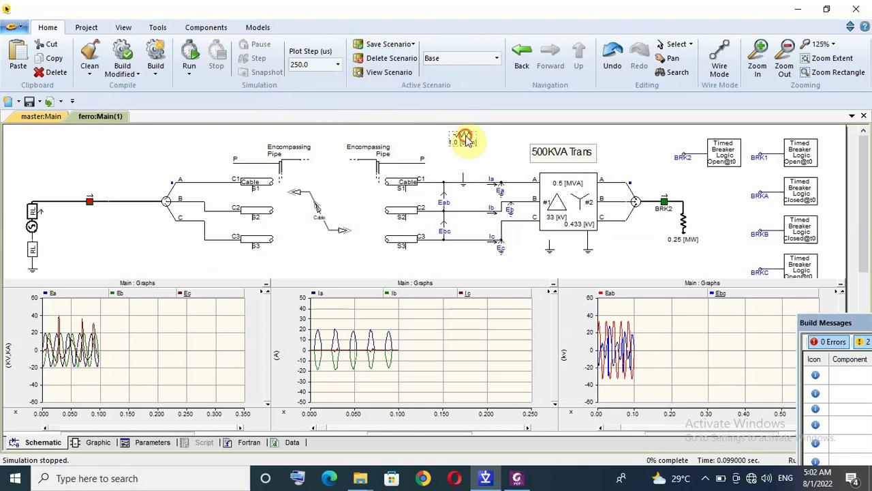
left_click(401, 190)
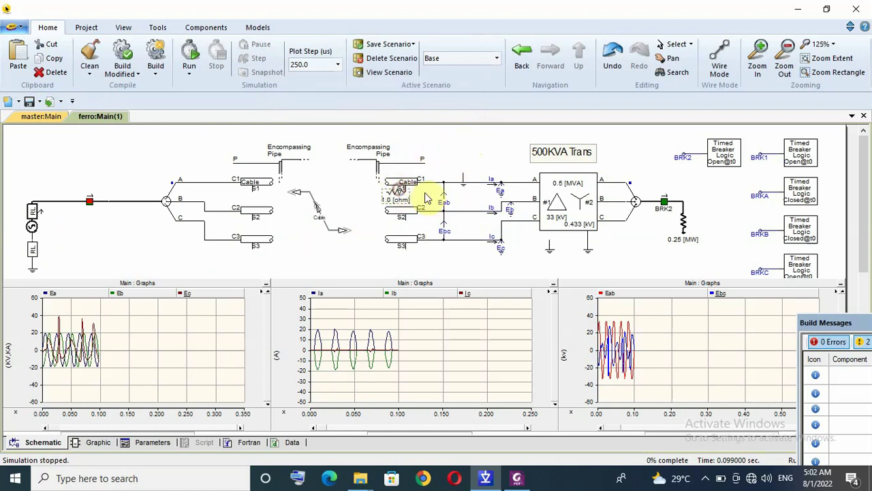
left_click(387, 195)
left_click(454, 269)
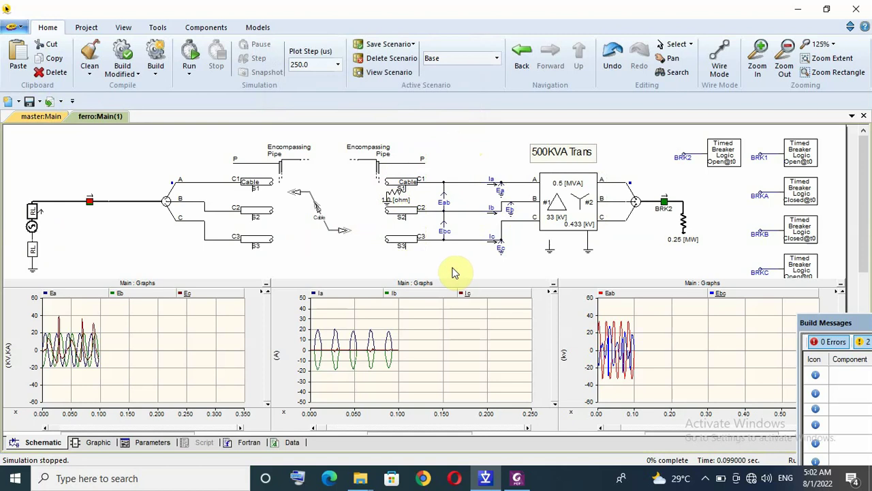
- Paste two more 1.0 ohm resistors and place them on the S2 and S3 sheath terminals
key("ctrl+v")
left_click_drag(451, 224, 397, 211)
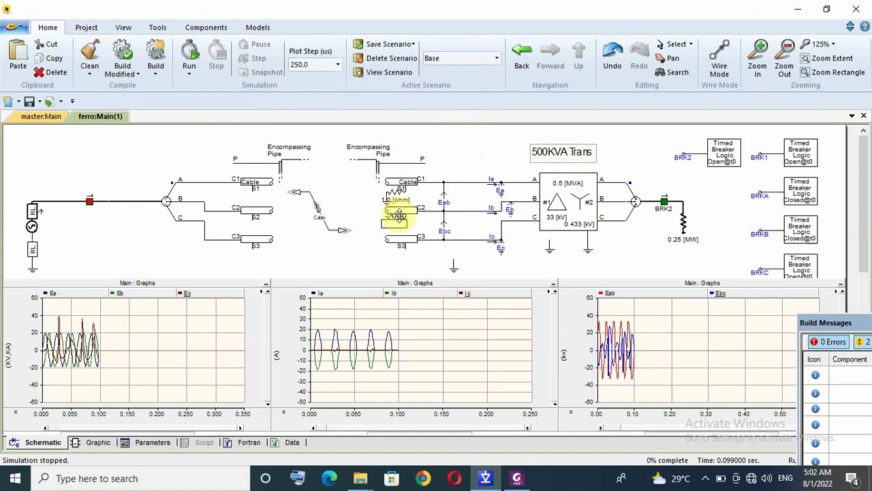
left_click(449, 267)
key("ctrl+v")
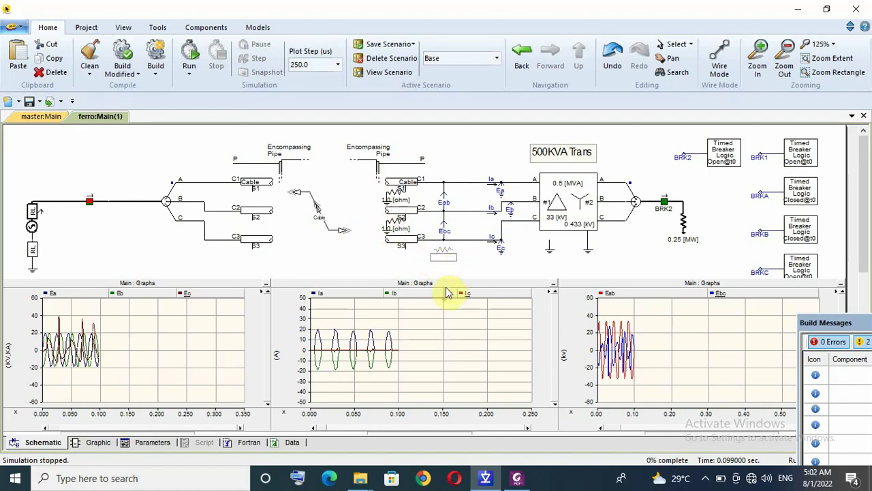
left_click_drag(450, 259, 388, 259)
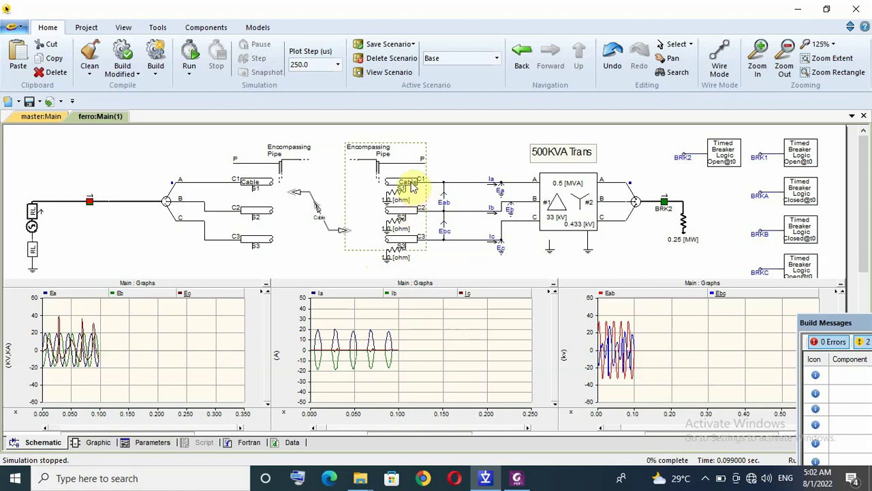
mouse_move(411, 193)
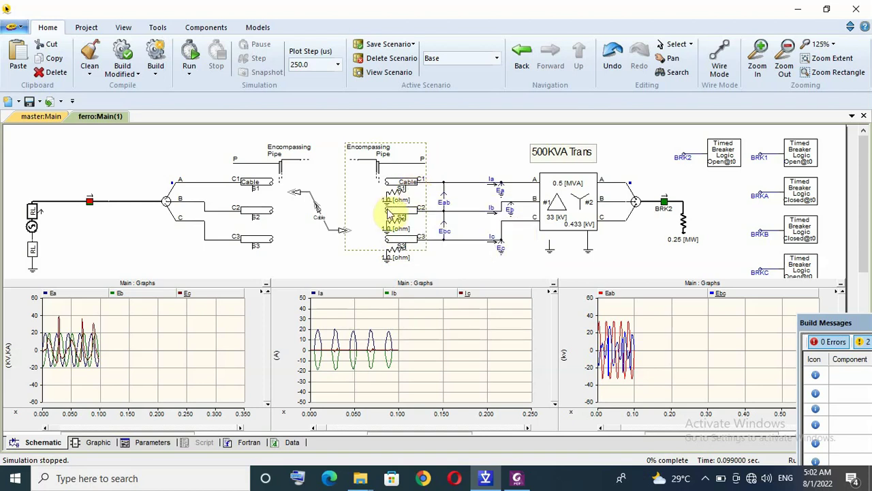
- Solve the cable constants, save the ferro project and run the case with sheath resistors
right_click(319, 214)
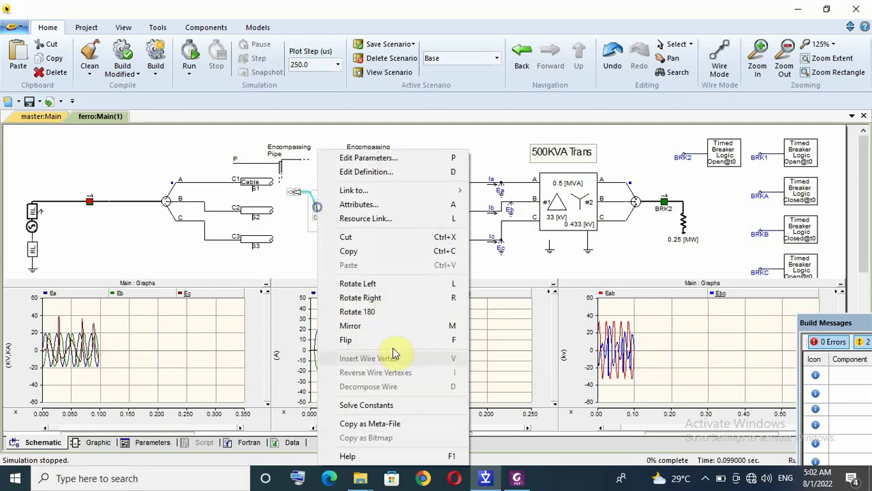
left_click(392, 405)
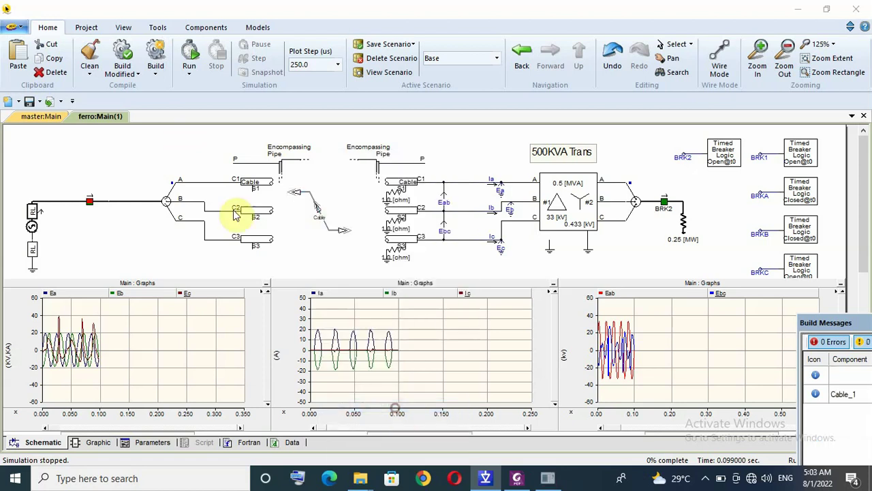
left_click(29, 101)
left_click(190, 60)
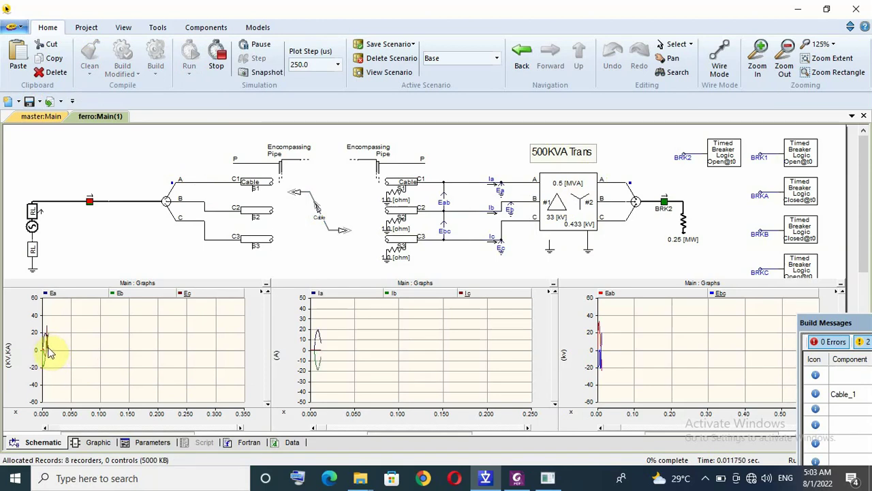
- Let the sheath-resistor run advance and read the Ea, Eb, Ec voltage values from the graph
mouse_move(48, 351)
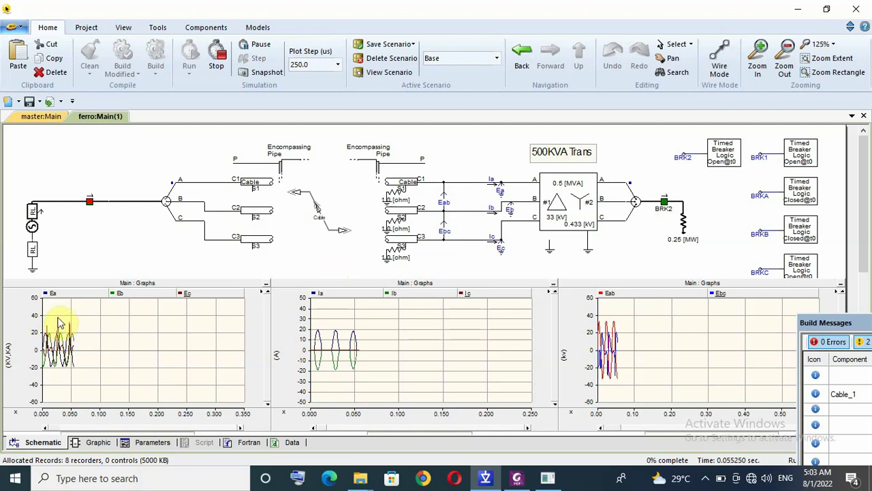
mouse_move(58, 323)
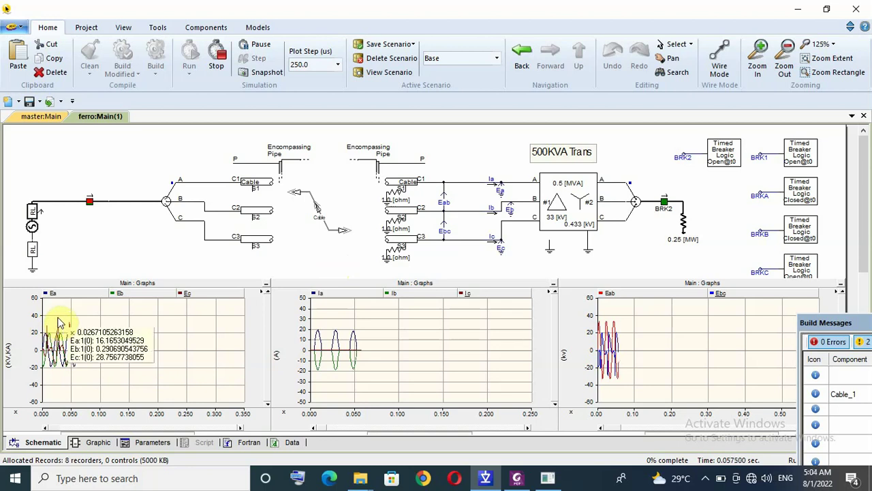